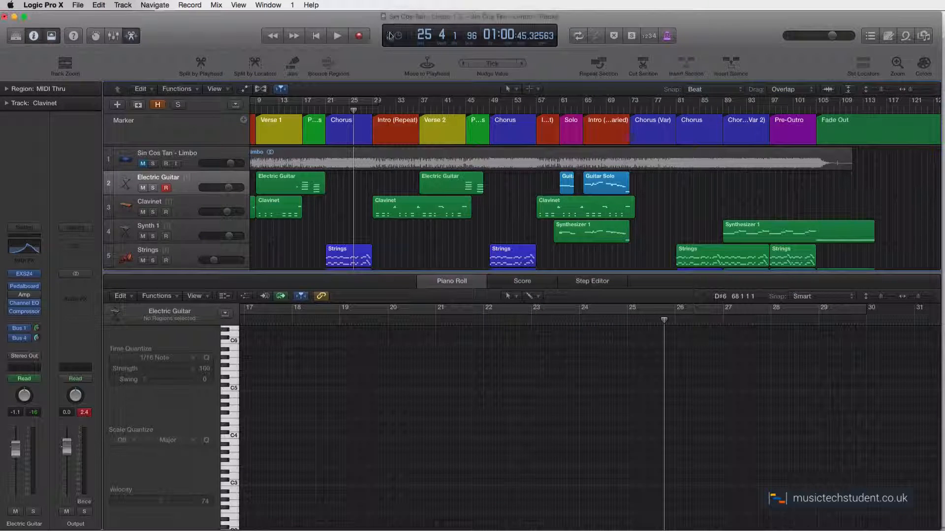
Switch to Logic Pro X and examine the first Electric Guitar region's notes from bar 16 onward in the piano roll
click(532, 163)
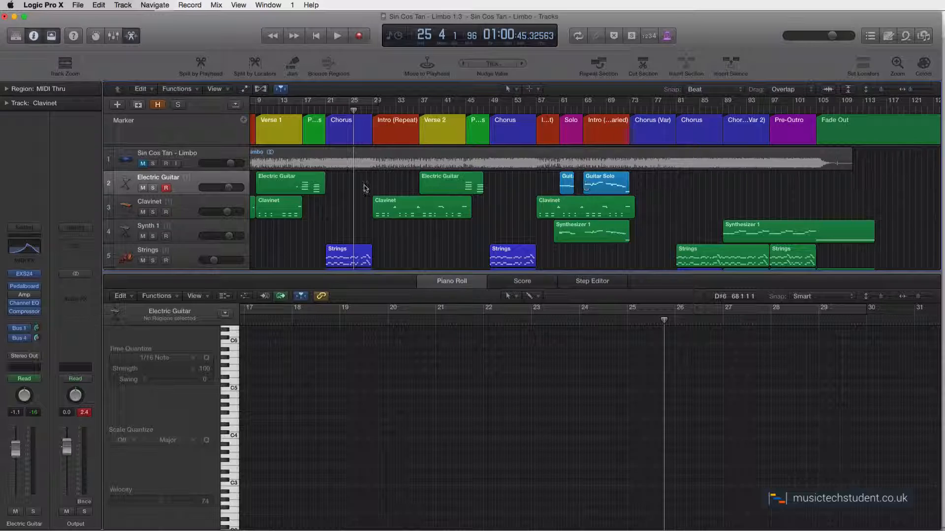
click(316, 182)
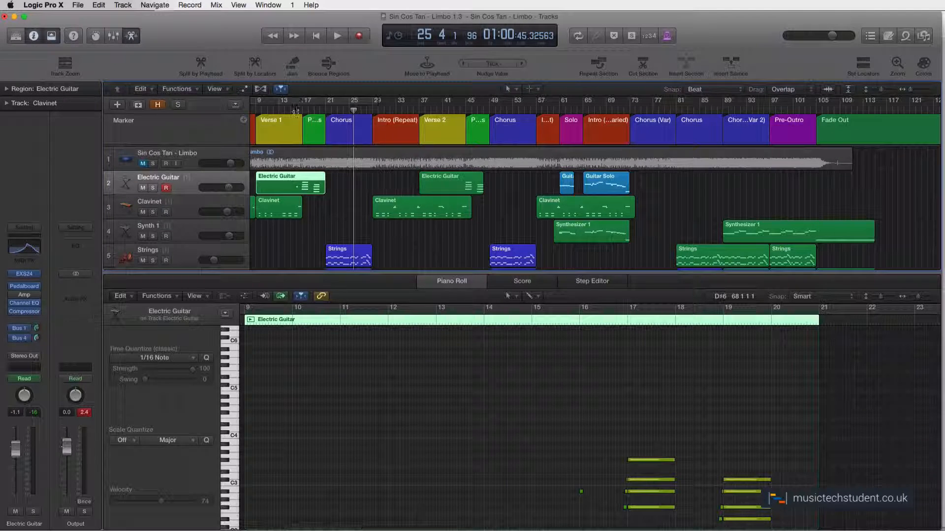
click(296, 109)
scroll(721, 449, down, 2)
scroll(722, 449, down, 1)
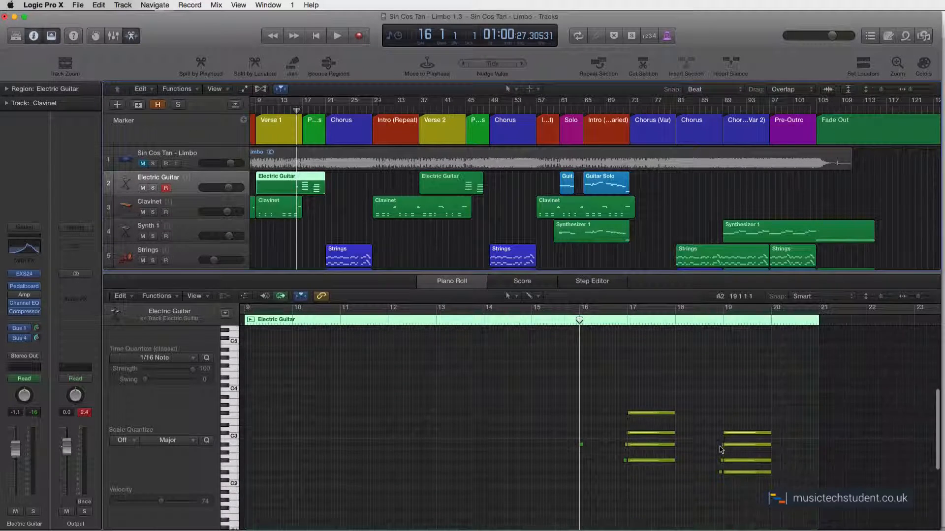
scroll(718, 448, right, 10)
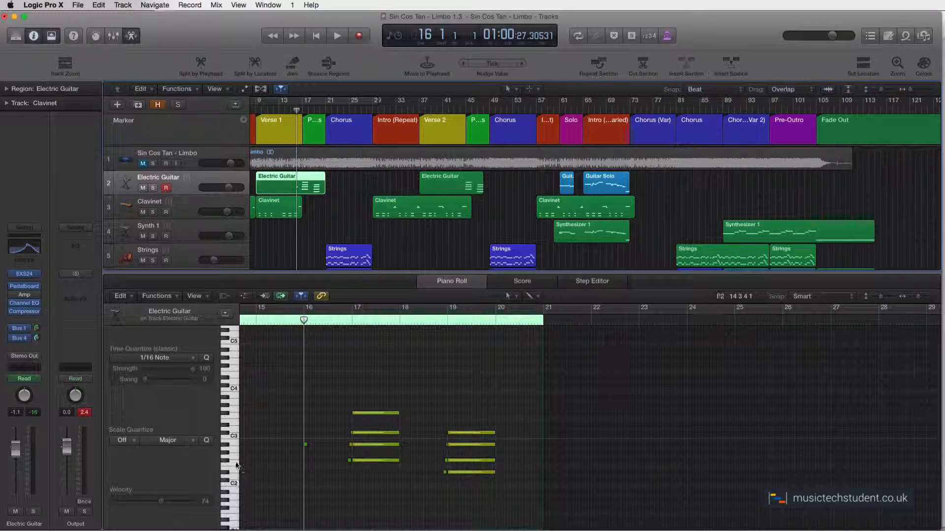
scroll(354, 423, down, 1)
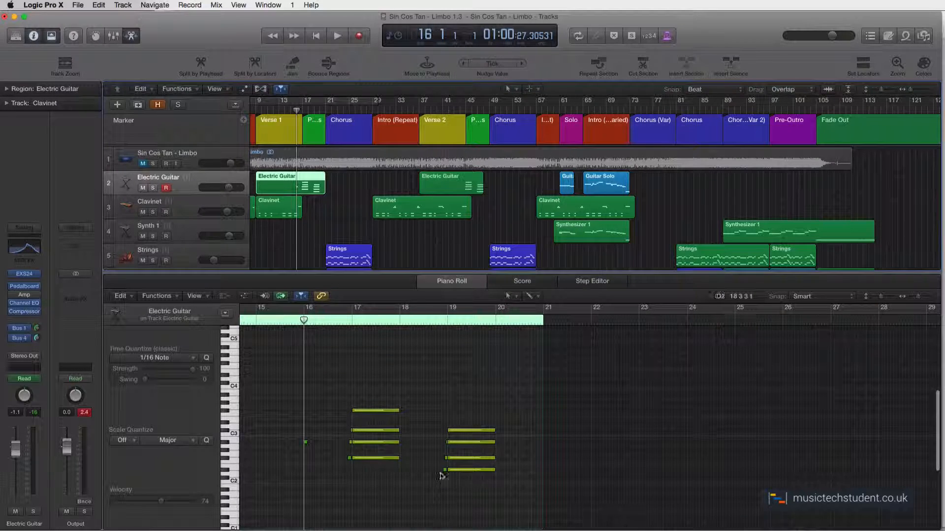
scroll(447, 470, up, 1)
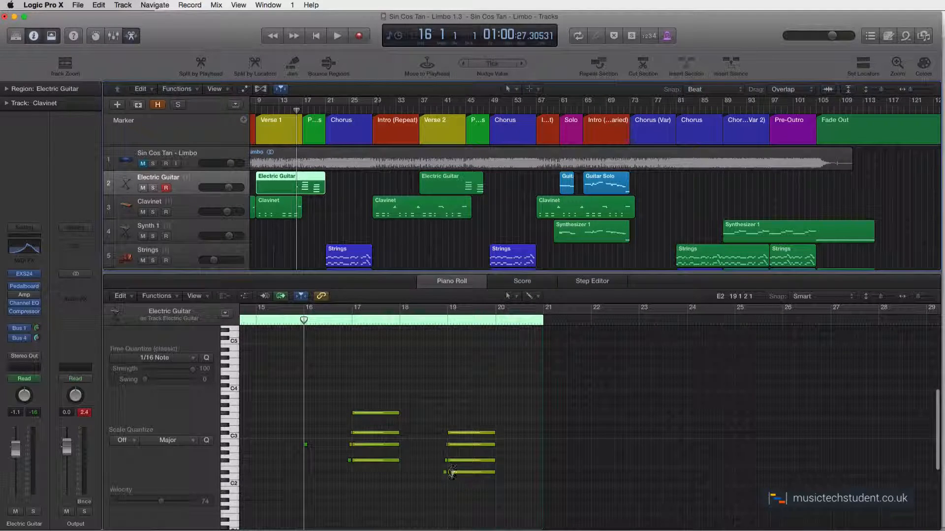
scroll(445, 433, up, 1)
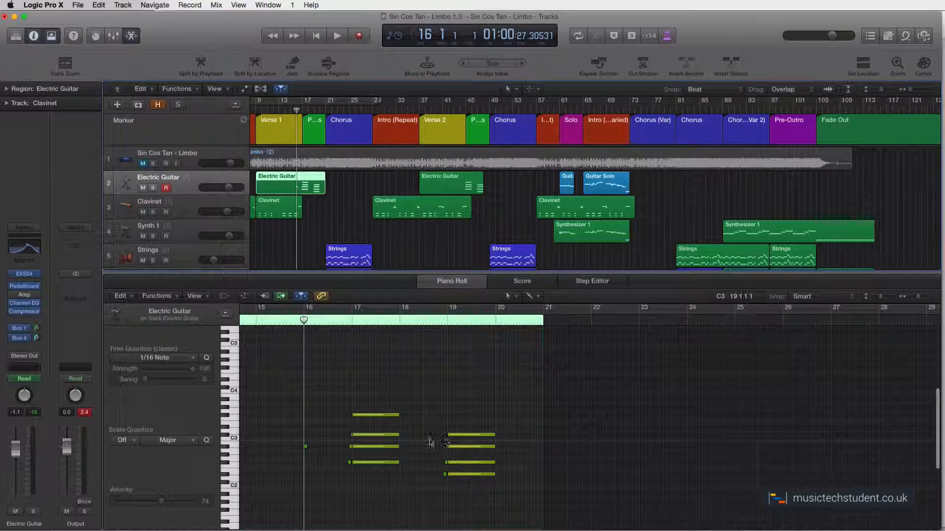
Audition the Electric Guitar track on its own from bar 16 into bar 19, and release its solo
click(153, 188)
key(space)
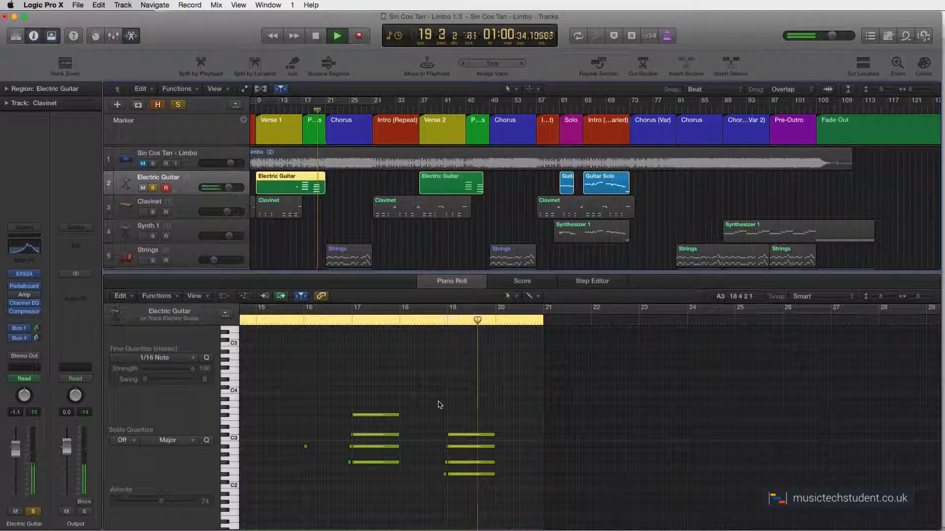
key(space)
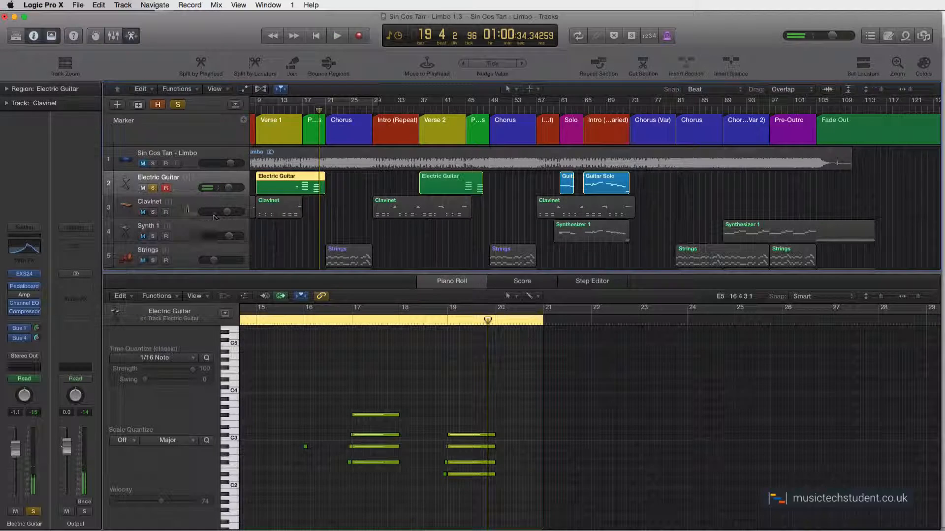
click(152, 188)
Audition the original Sin Cos Tan - Limbo audio track on its own from bar 16 into bar 19, and release its solo
click(153, 164)
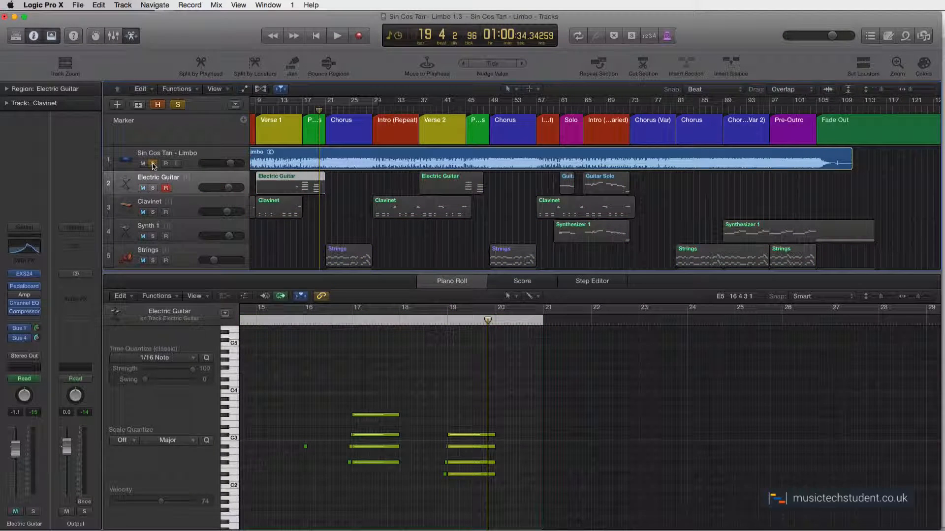
click(296, 111)
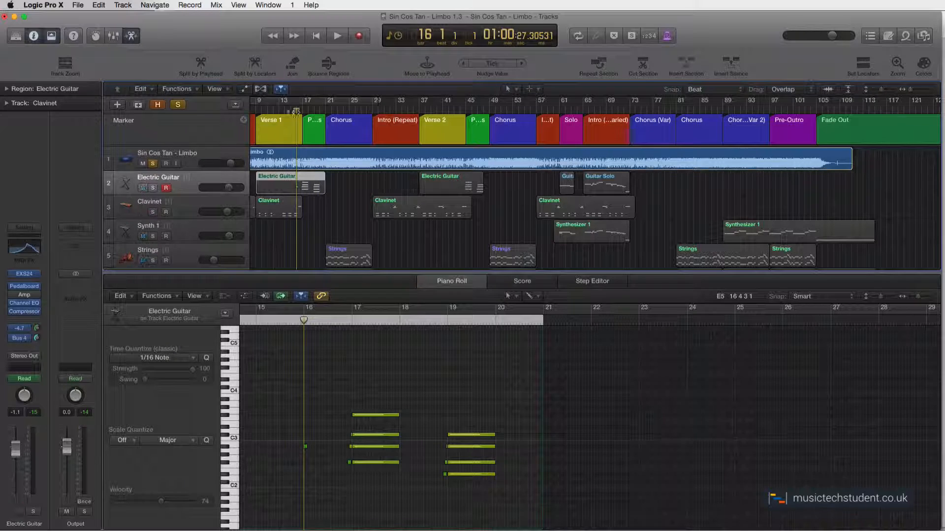
key(space)
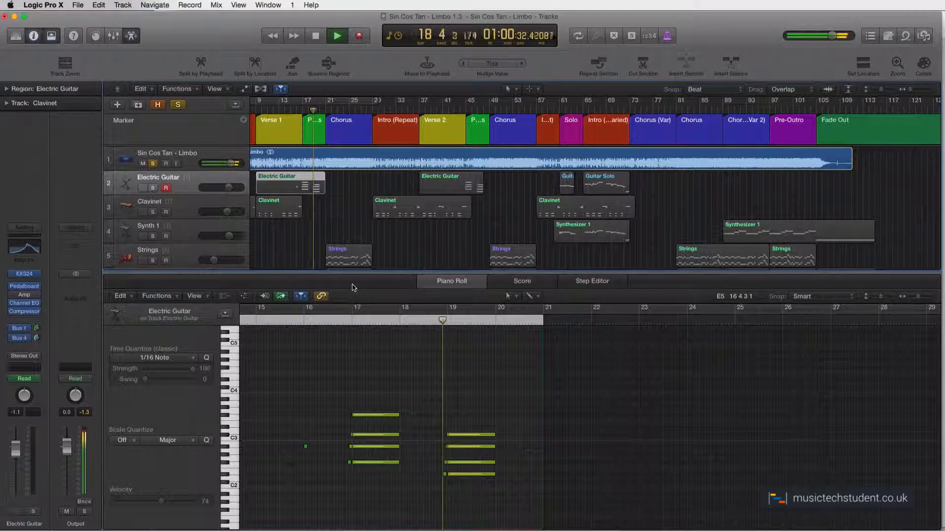
key(space)
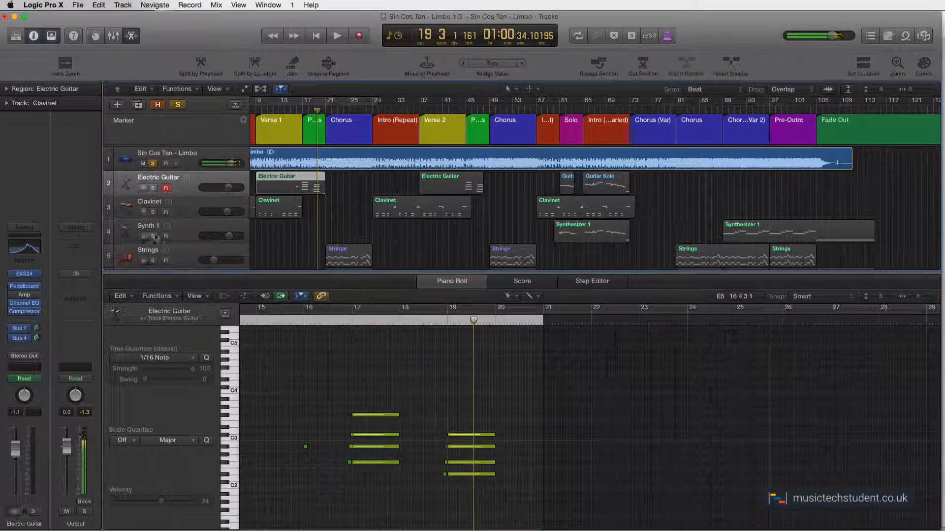
click(151, 164)
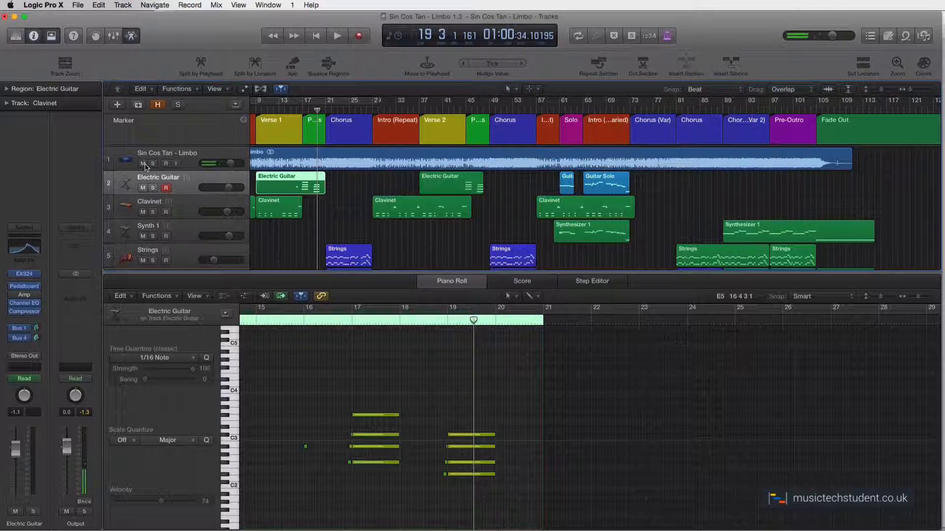
Mute the Sin Cos Tan - Limbo audio track and play the sequenced mix from just before bar 16 through the pre-chorus
double_click(293, 110)
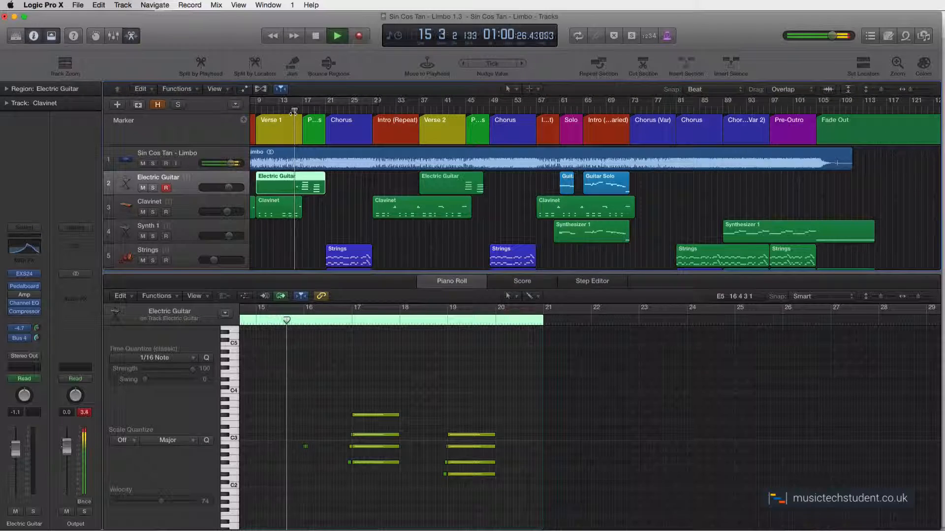
key(space)
click(145, 164)
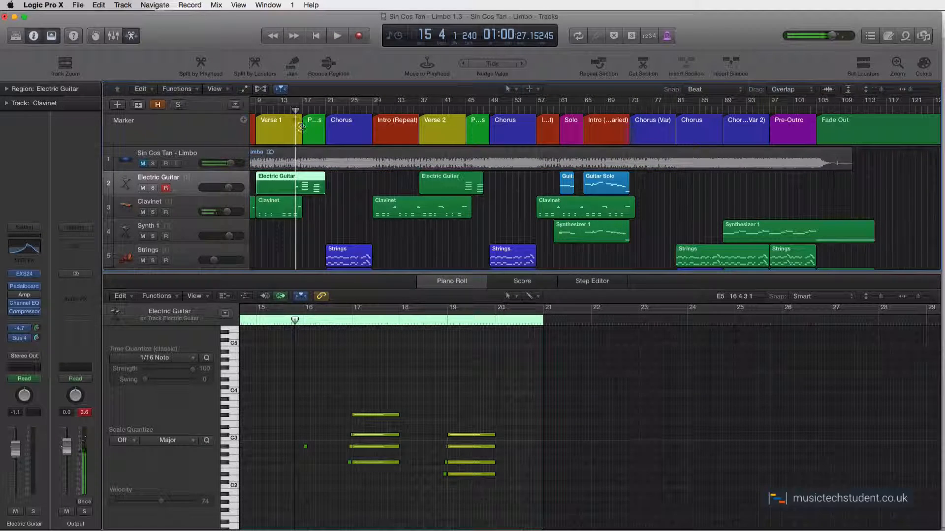
key(space)
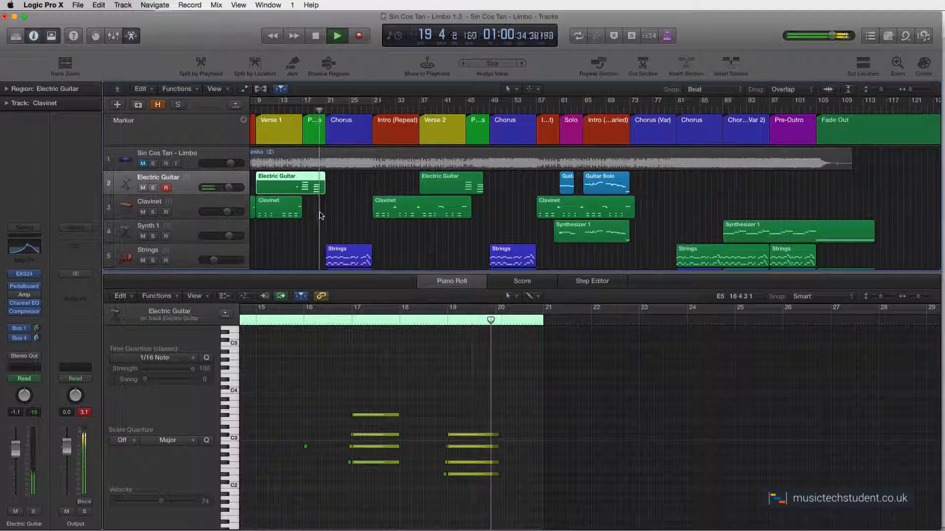
key(space)
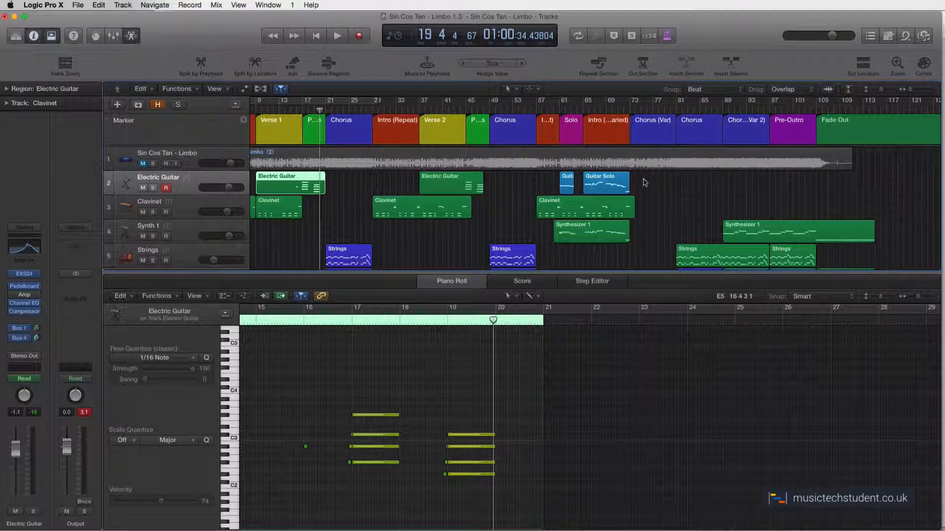
Select both Guitar Solo regions and compare their notes with the Synthesizer 1 region around bar 61 in the piano roll
drag(644, 183, 562, 184)
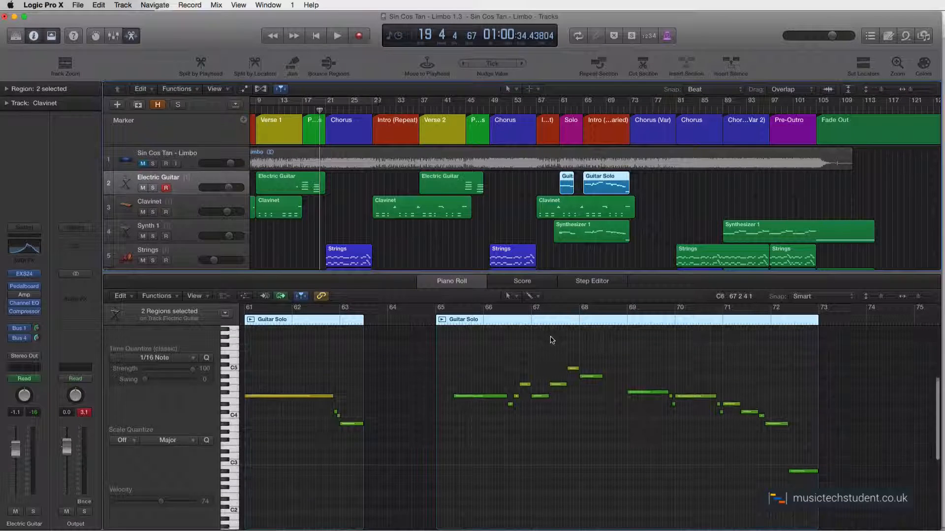
scroll(552, 340, up, 2)
scroll(553, 342, left, 2)
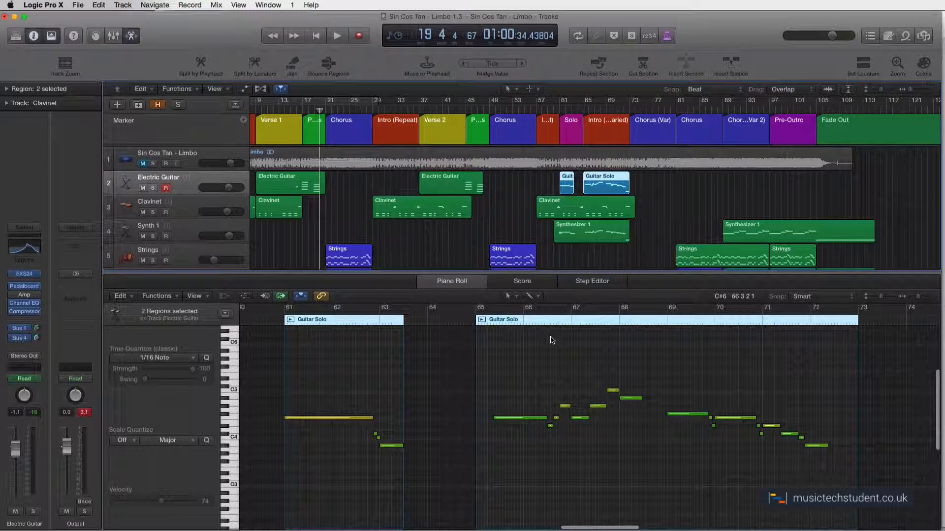
shift+click(572, 232)
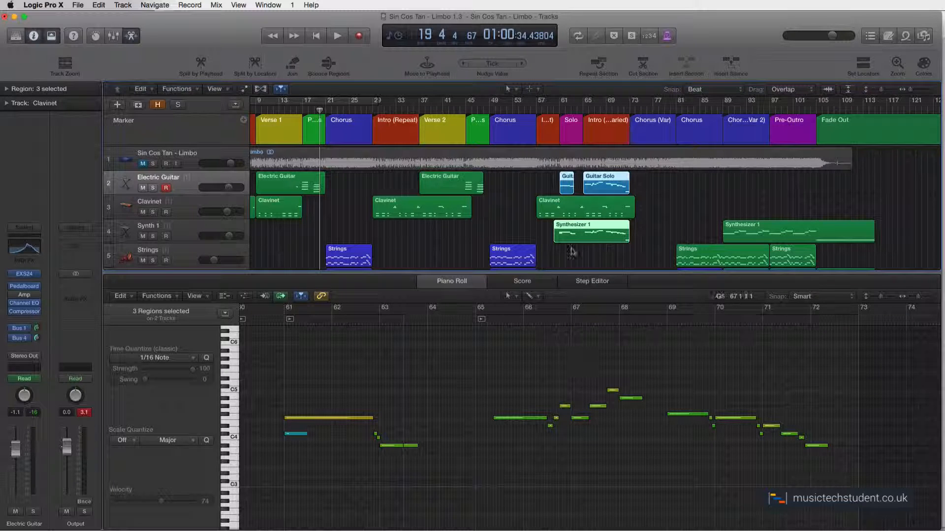
shift+click(583, 237)
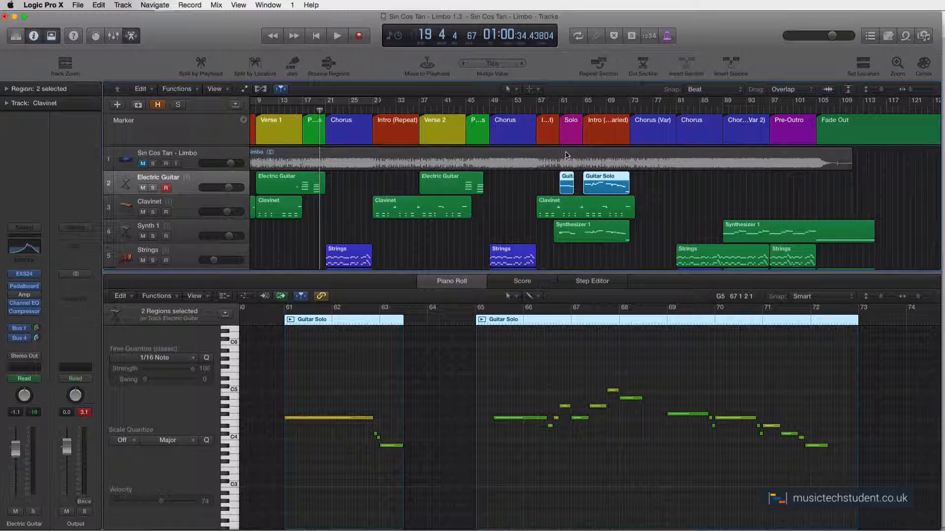
Solo the Electric Guitar and Synth 1 tracks together and play the first guitar solo phrase from bar 61
click(153, 188)
click(153, 236)
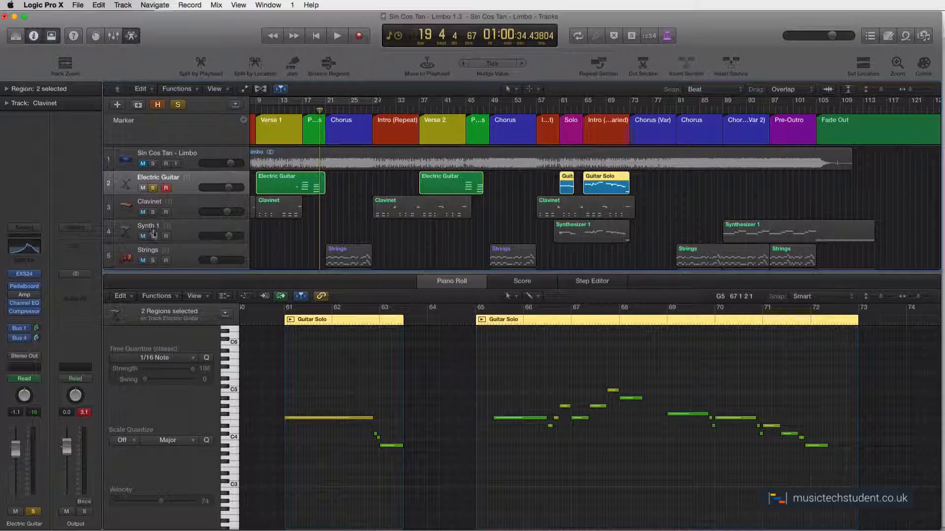
click(559, 109)
key(space)
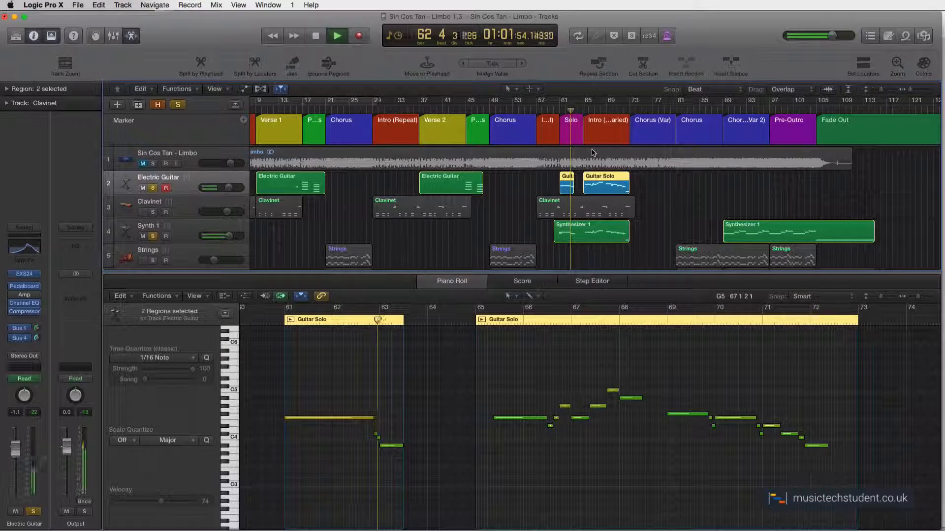
key(space)
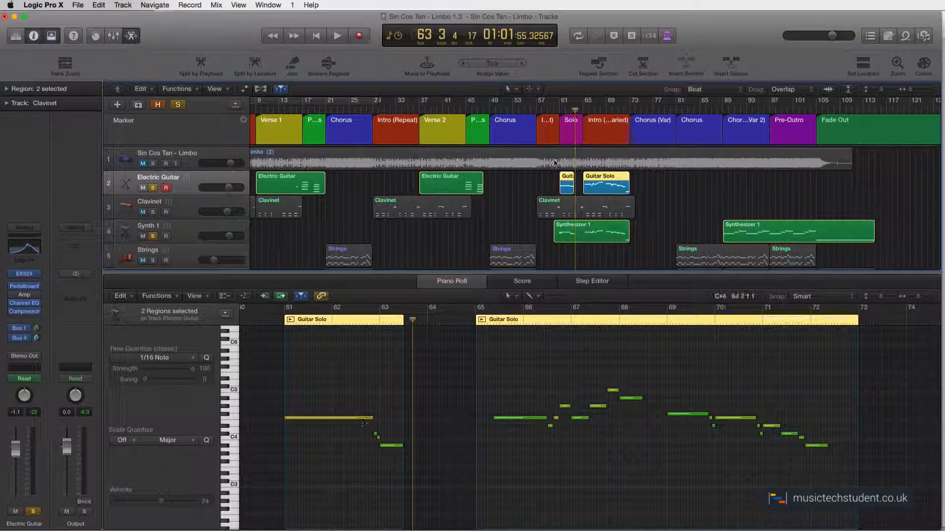
Play the second guitar solo phrase from bar 65 with Electric Guitar and Synth 1 still soloed
click(587, 110)
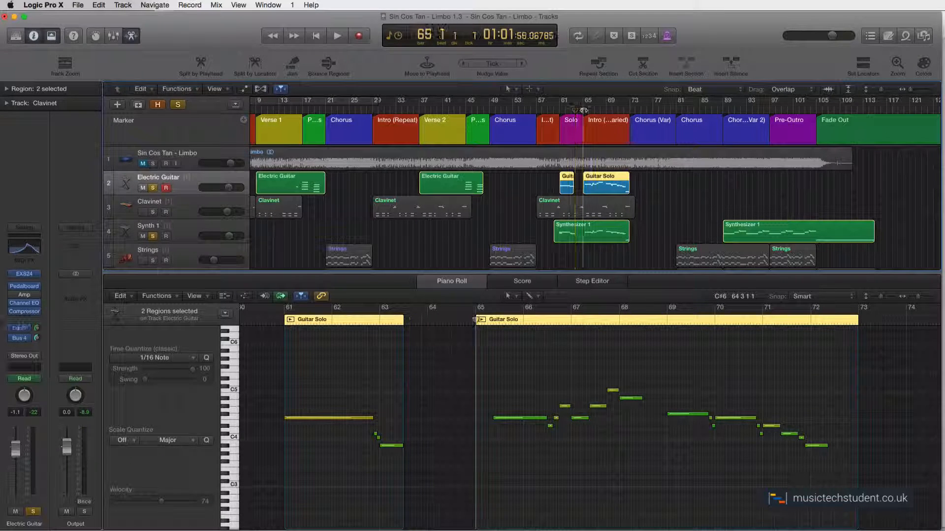
key(space)
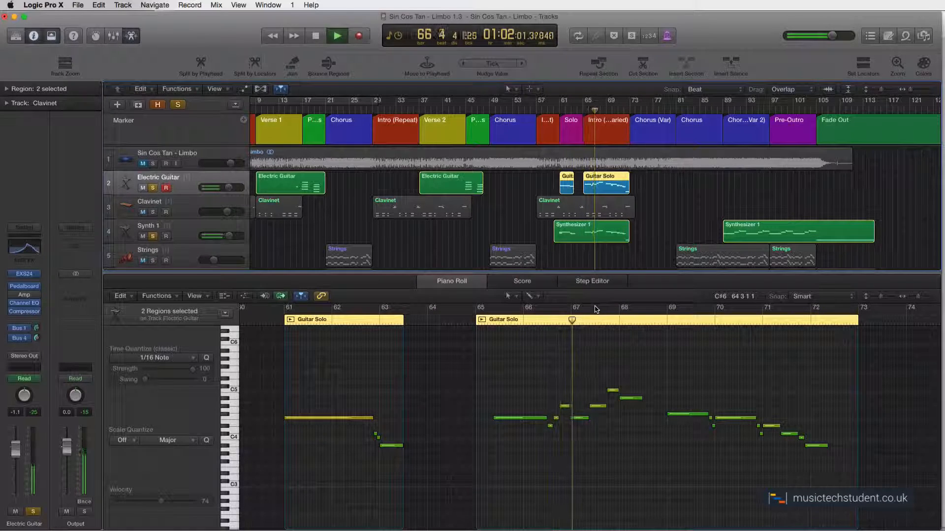
key(space)
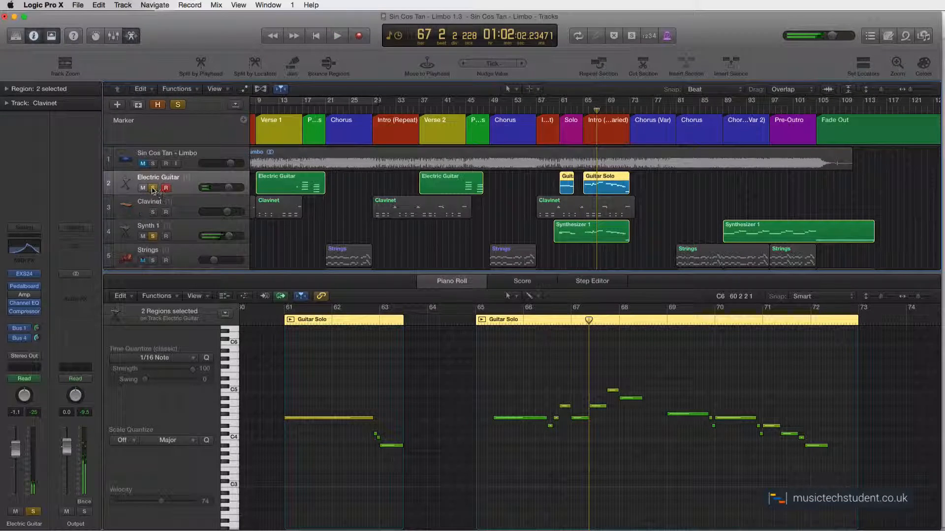
Release the solo on Electric Guitar and Synth 1, and play the Solo section from bar 61 with the other tracks
click(152, 188)
click(153, 236)
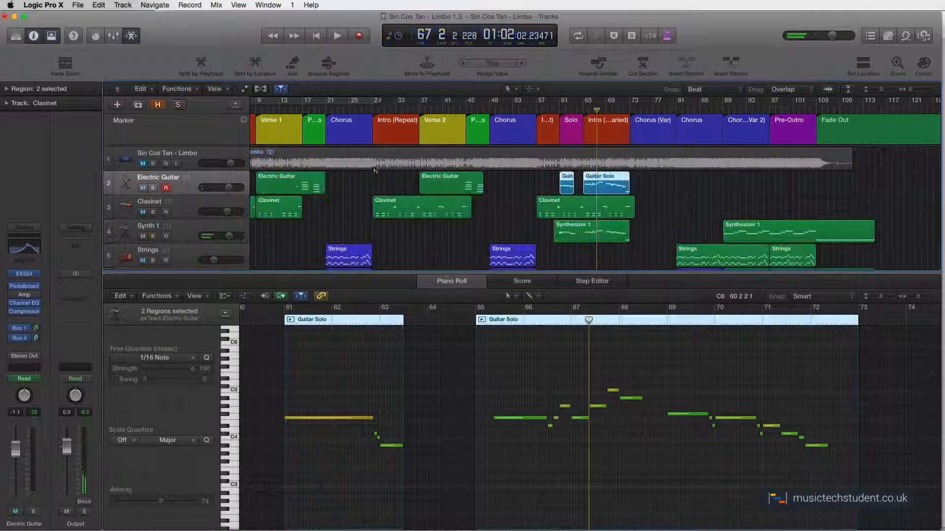
double_click(560, 108)
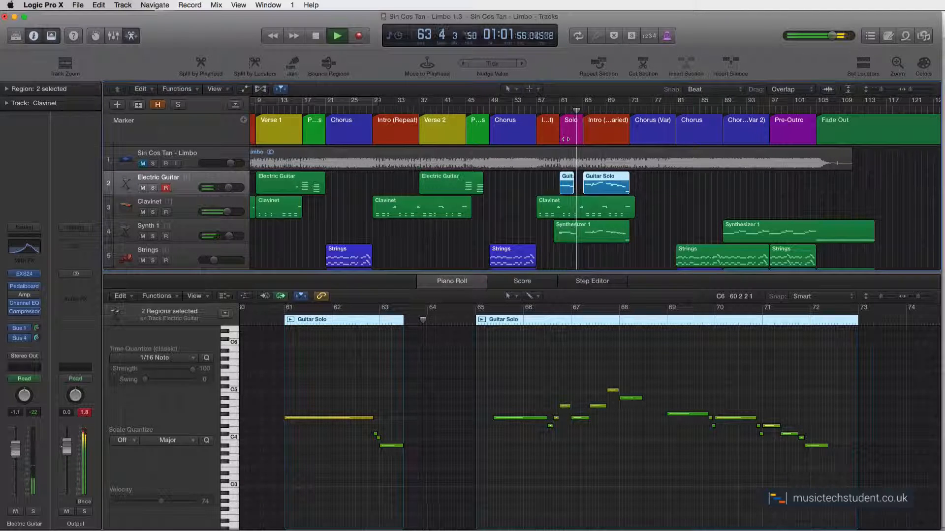
key(space)
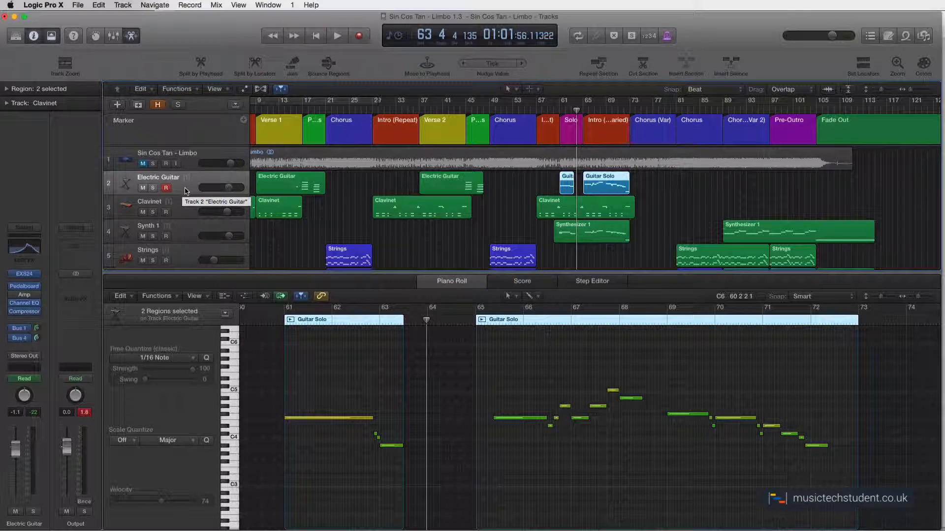
Open the Electric Guitar track's EXS24 instrument to examine its Warm Electric sound settings, and close it
click(25, 275)
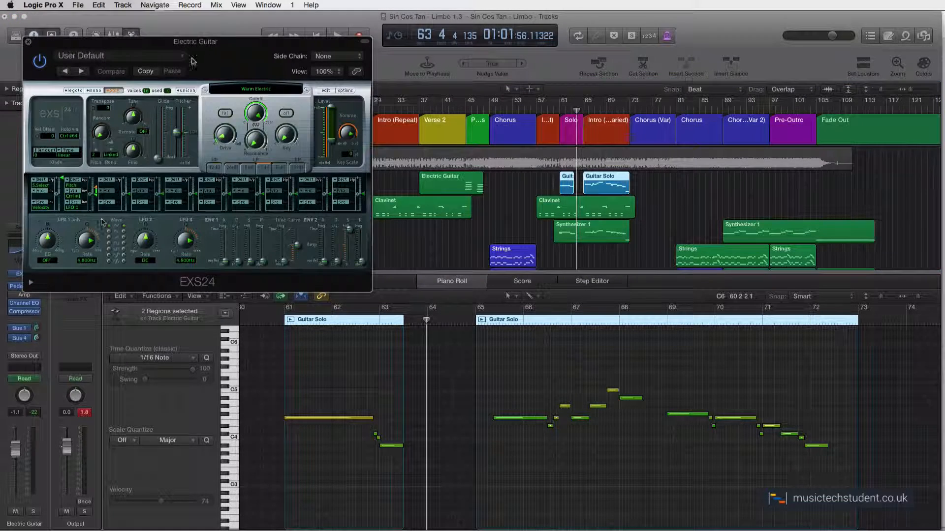
drag(164, 47, 212, 74)
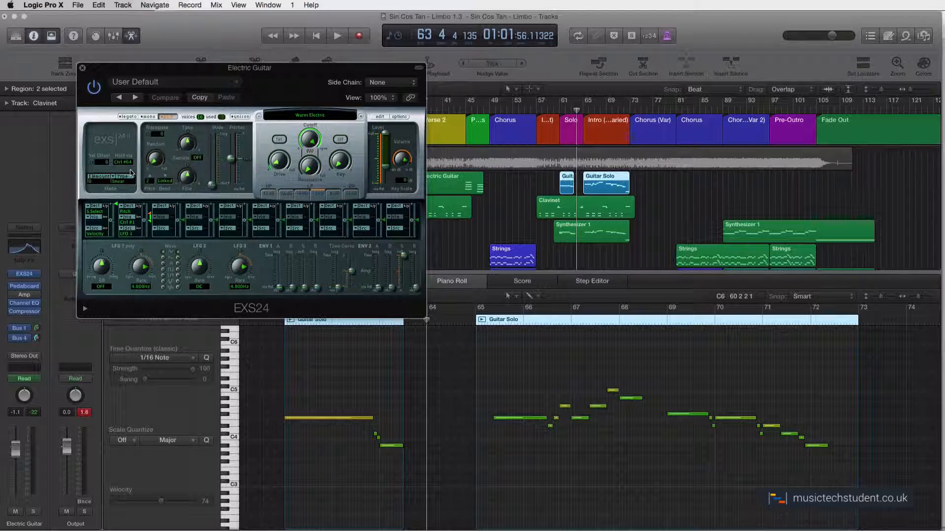
click(84, 68)
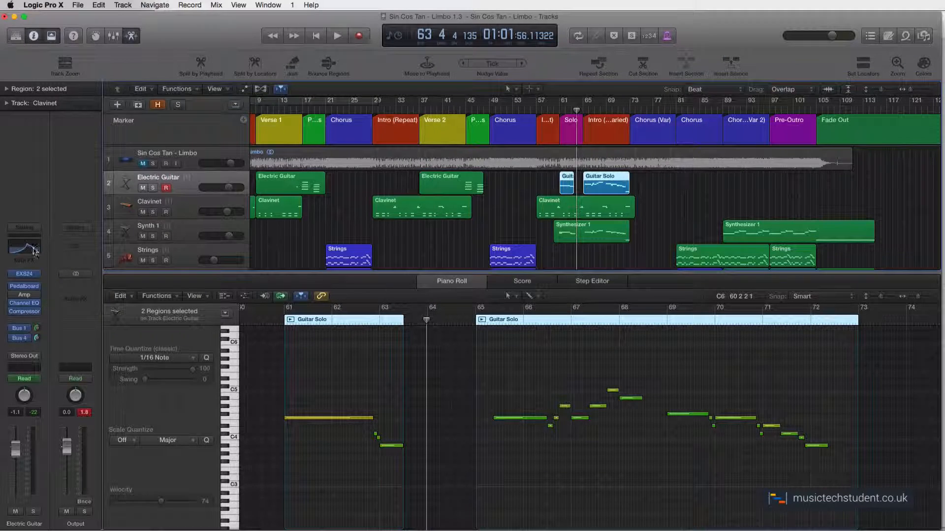
Examine the Electric Guitar channel's Channel EQ curve and its Pedalboard with the overdrive and delay pedals, closing each plug-in after viewing
click(26, 248)
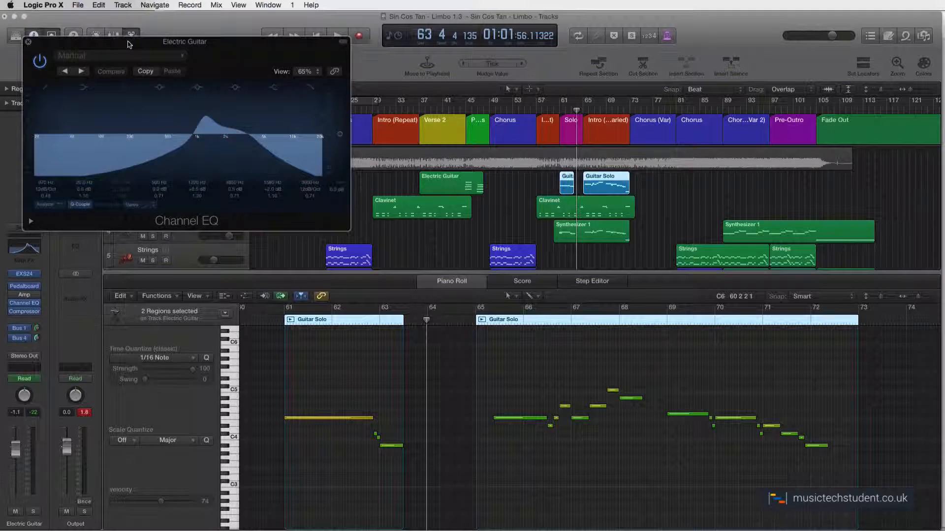
drag(133, 42, 189, 91)
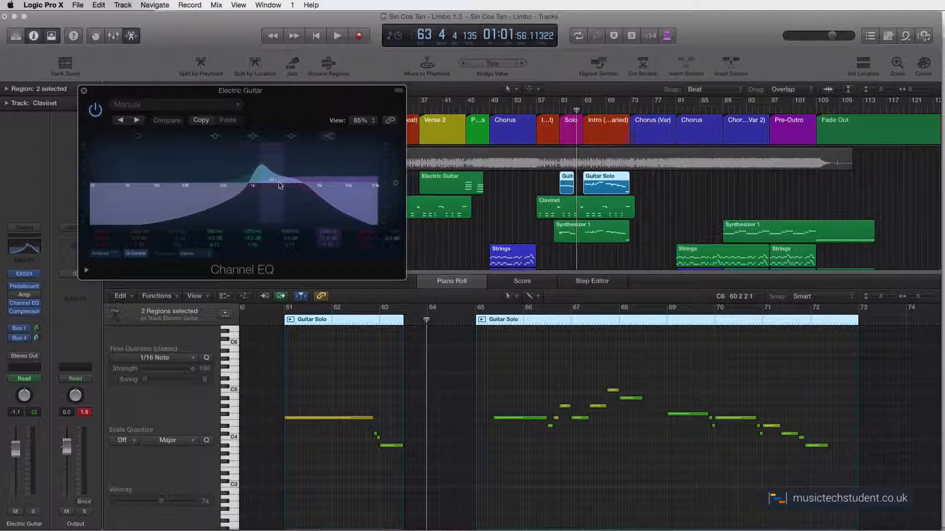
click(84, 90)
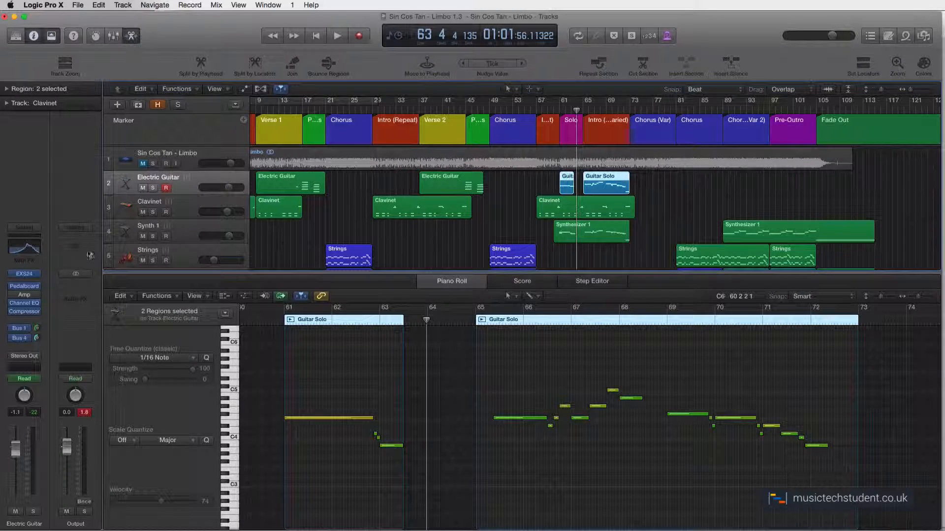
click(26, 287)
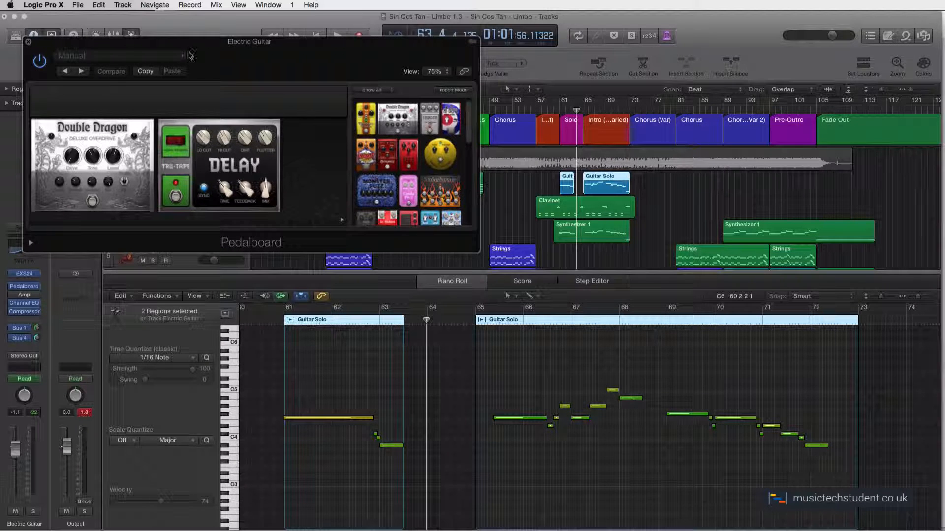
click(28, 43)
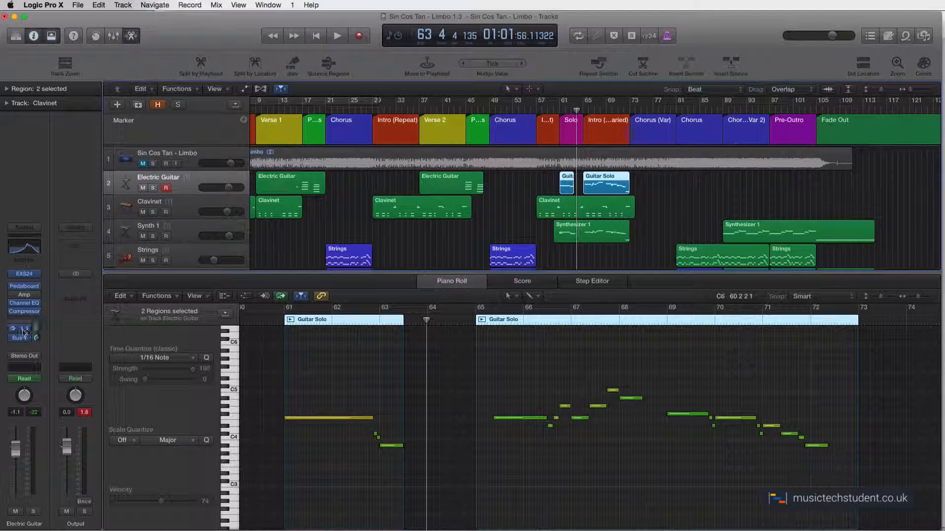
Show the Bus 1 and Bus 4 send channels of the Electric Guitar track to examine their effects
click(20, 328)
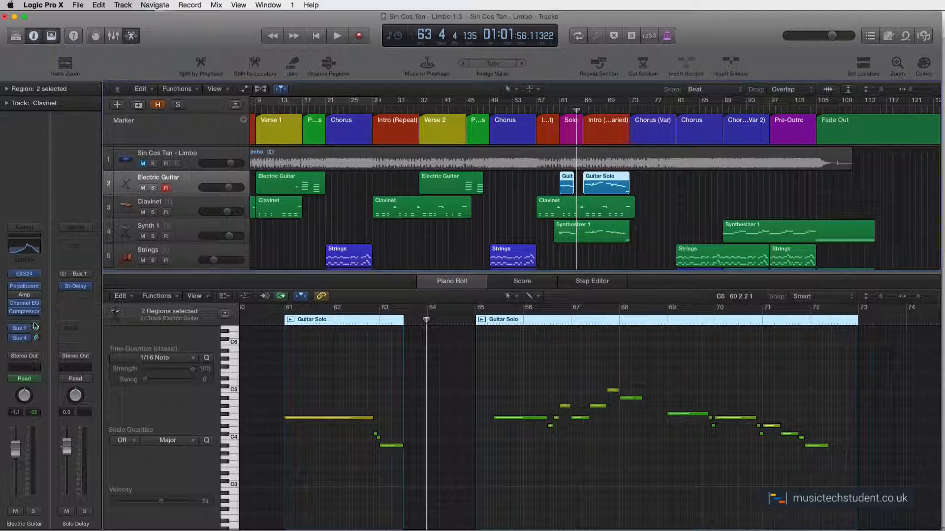
click(20, 338)
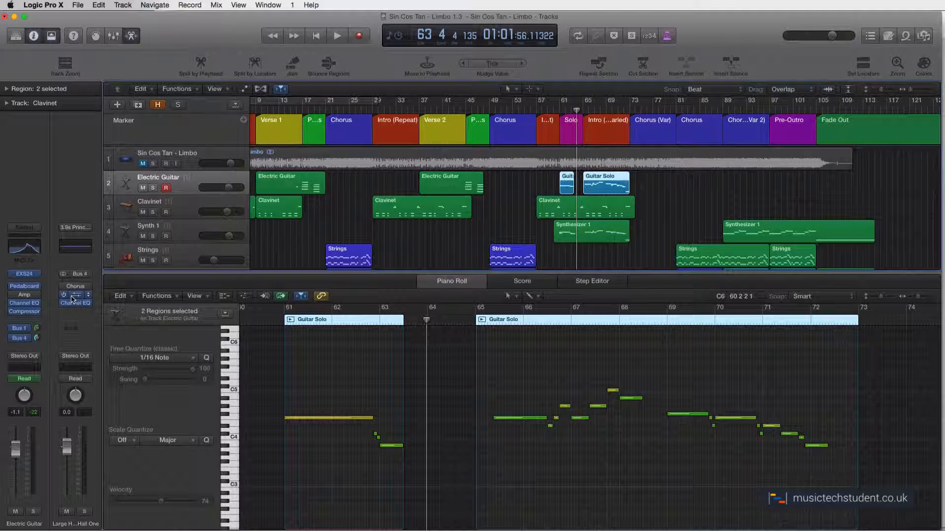